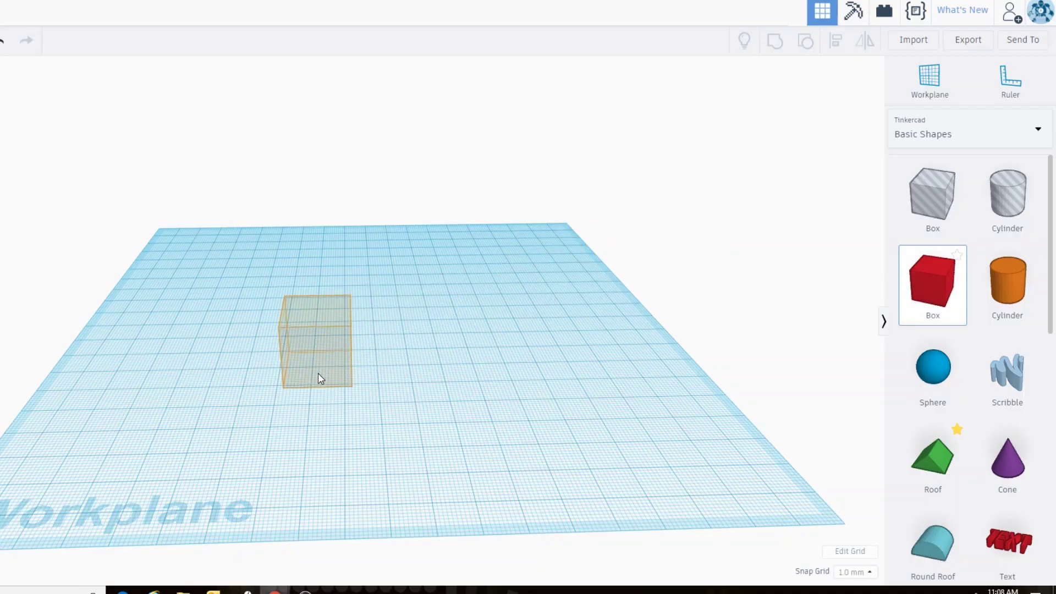
Add a shortened box, top it with a flattened sphere, and group them
click(318, 373)
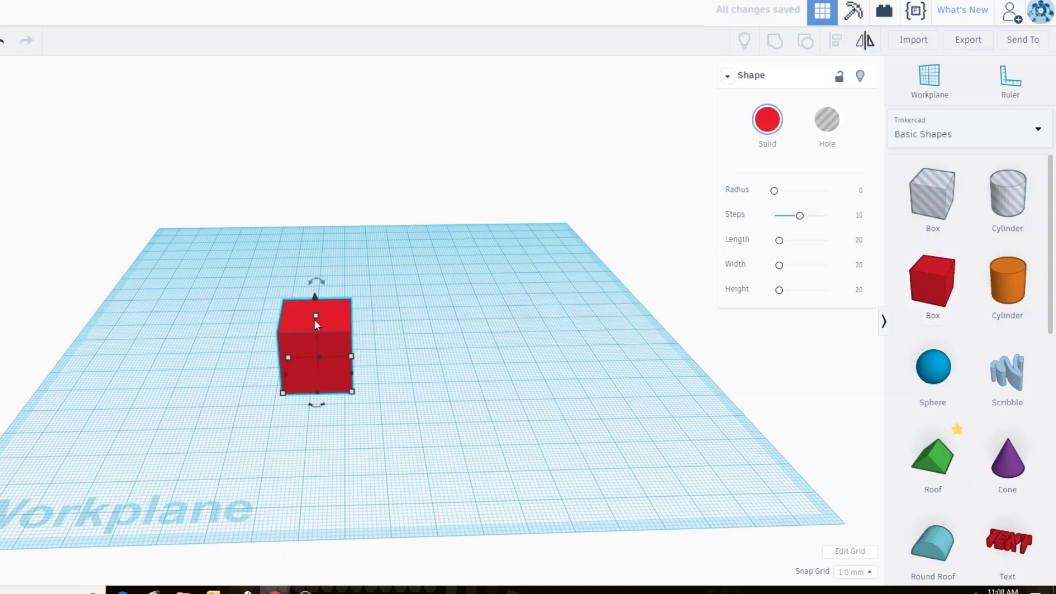
drag(316, 317, 321, 341)
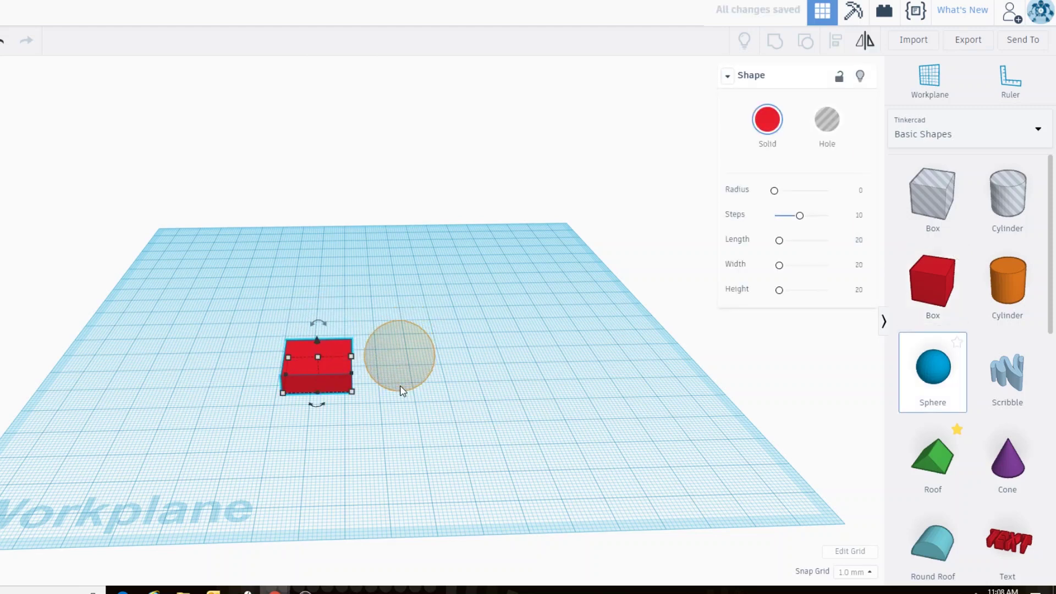
click(320, 379)
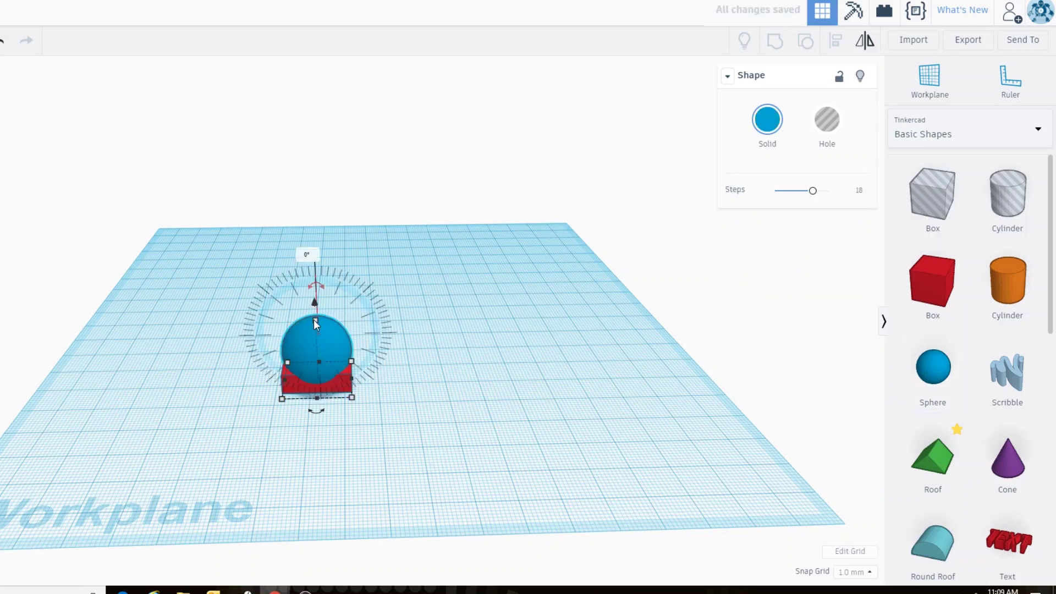
drag(315, 320, 314, 338)
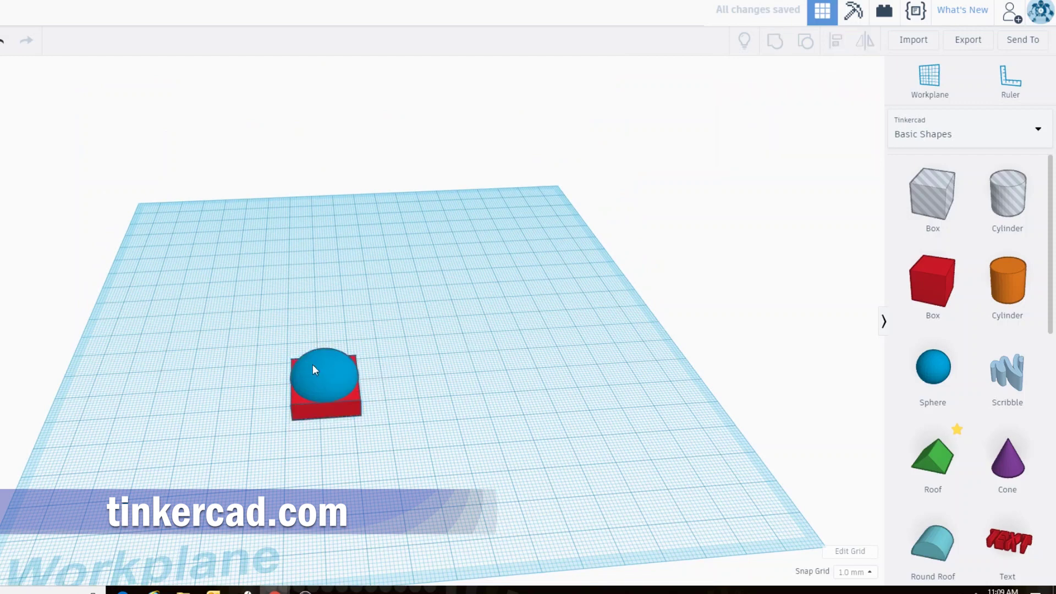
click(313, 364)
click(805, 41)
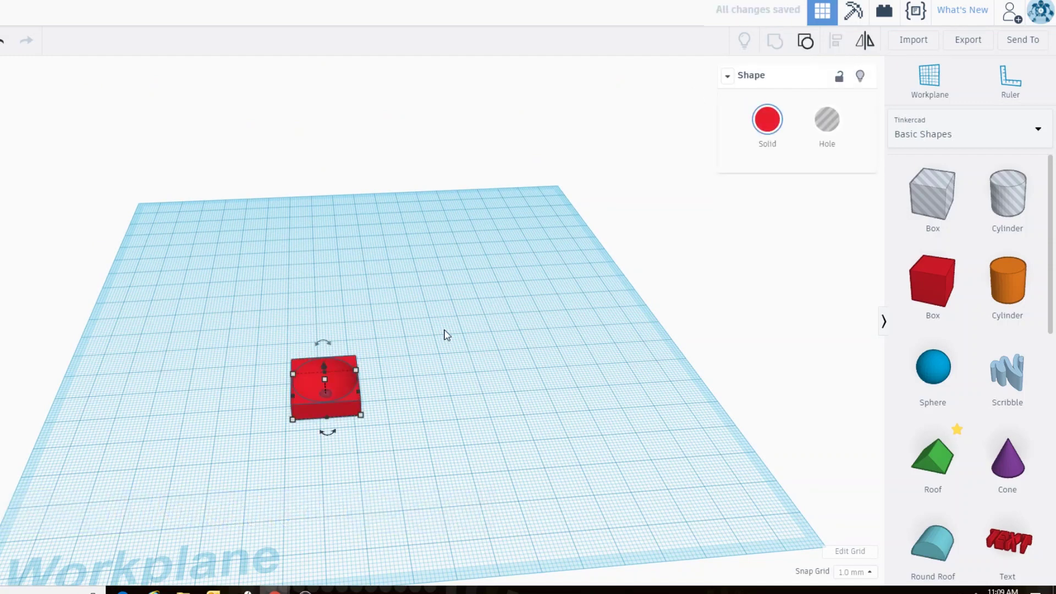
scroll(444, 333, up, 5)
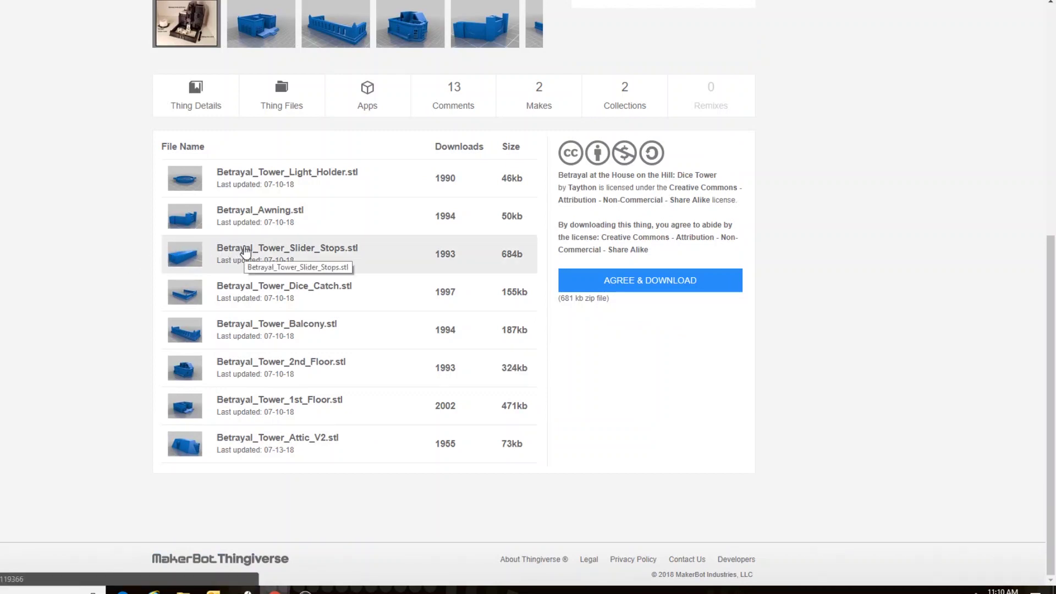
Download Betrayal_Tower_Dice_Catch.stl from the Thing Files list
click(241, 295)
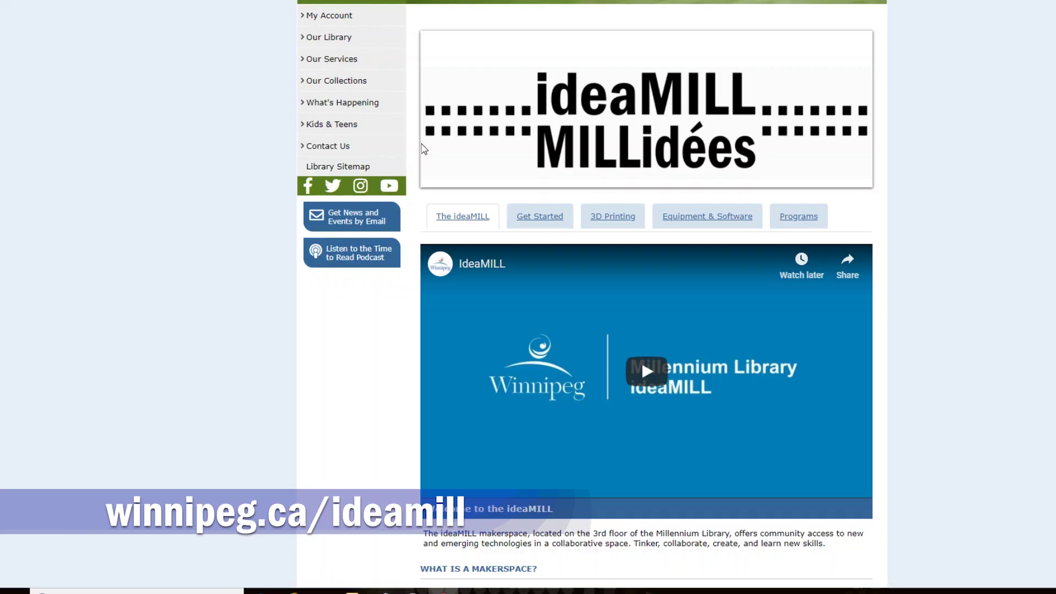
Open the 3D Printing section and choose PLA - Grey (Matte) as the colour
click(606, 217)
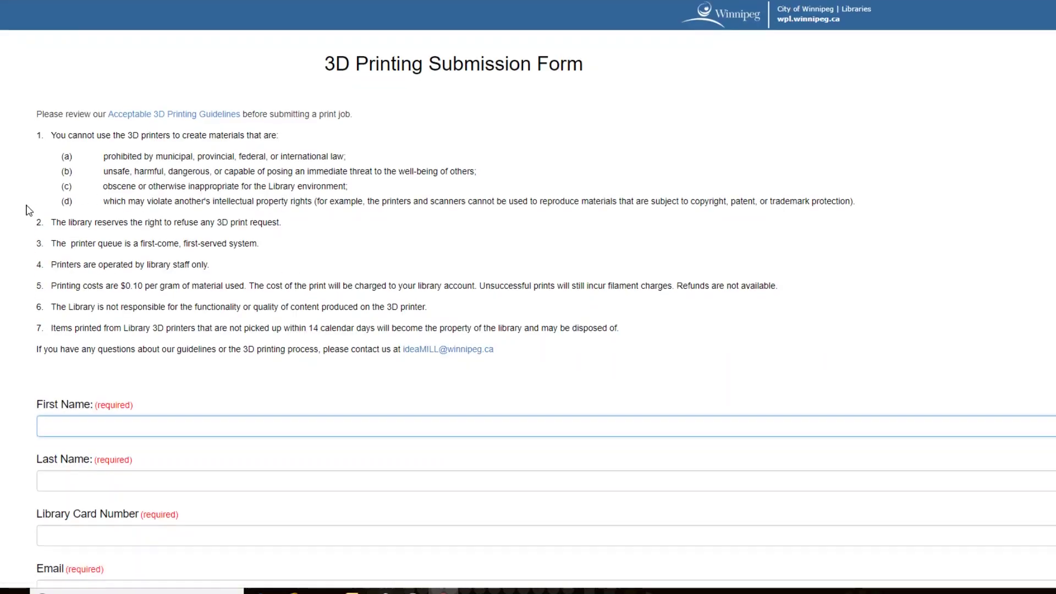
scroll(27, 209, down, 10)
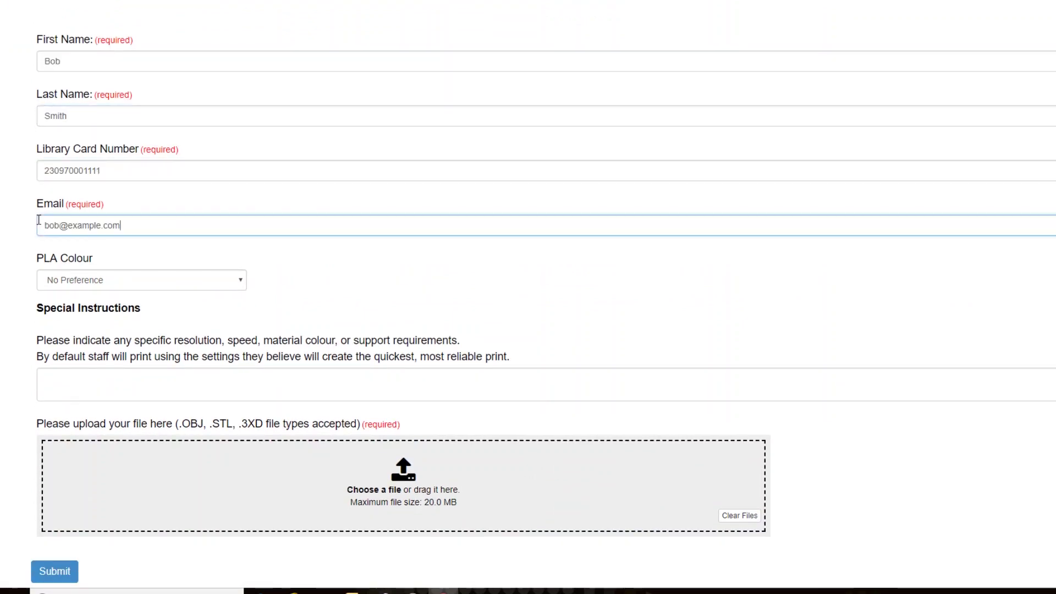
click(237, 282)
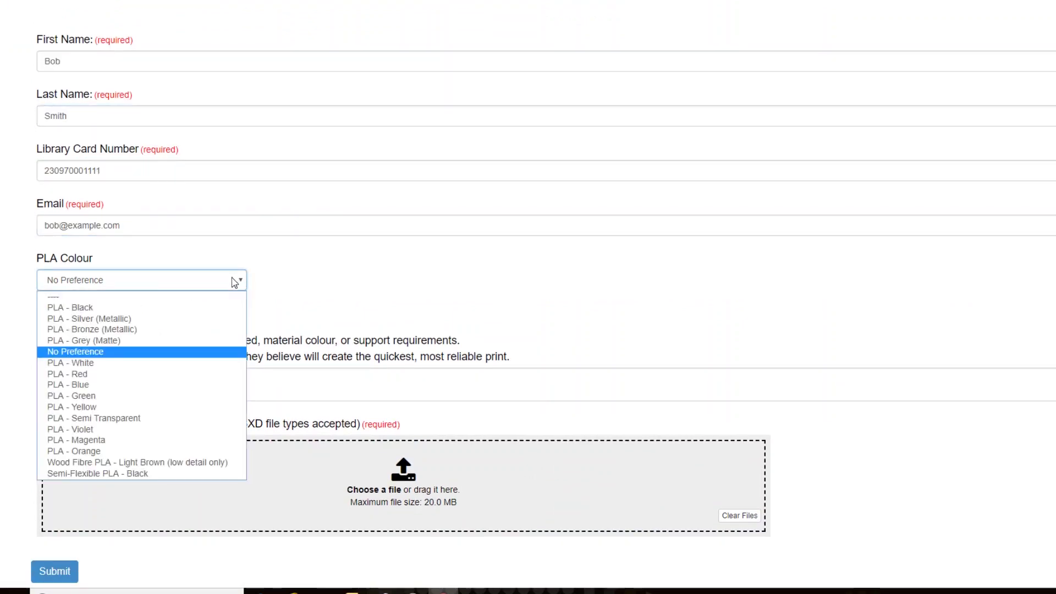
click(73, 342)
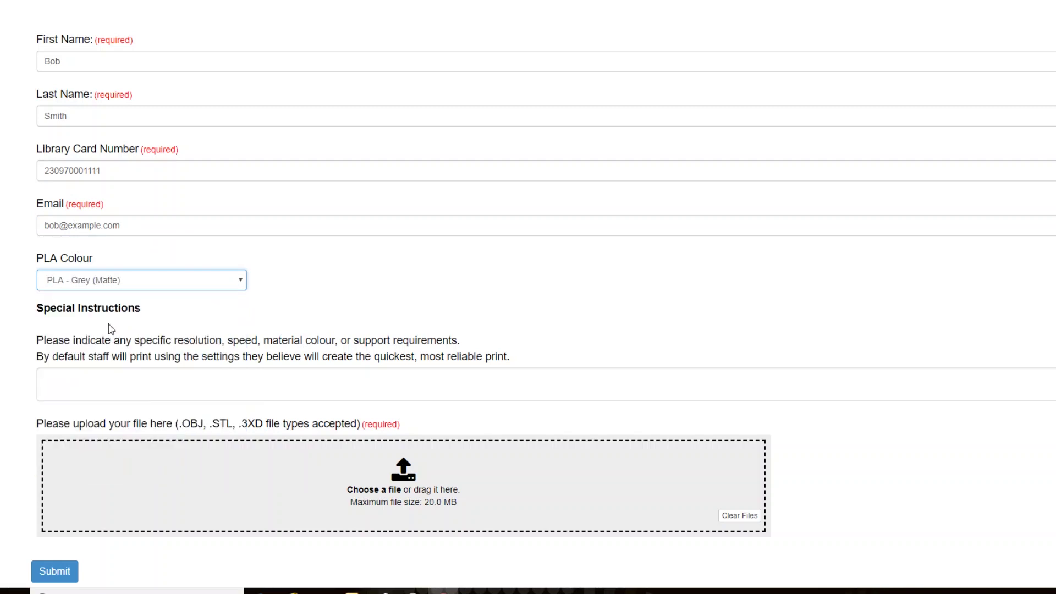
Enter the special instructions and attach Betrayal_Awning.stl to the form
click(135, 384)
text(From Thingiverse: https://www.thingiverse.com/thing:2997857/files)
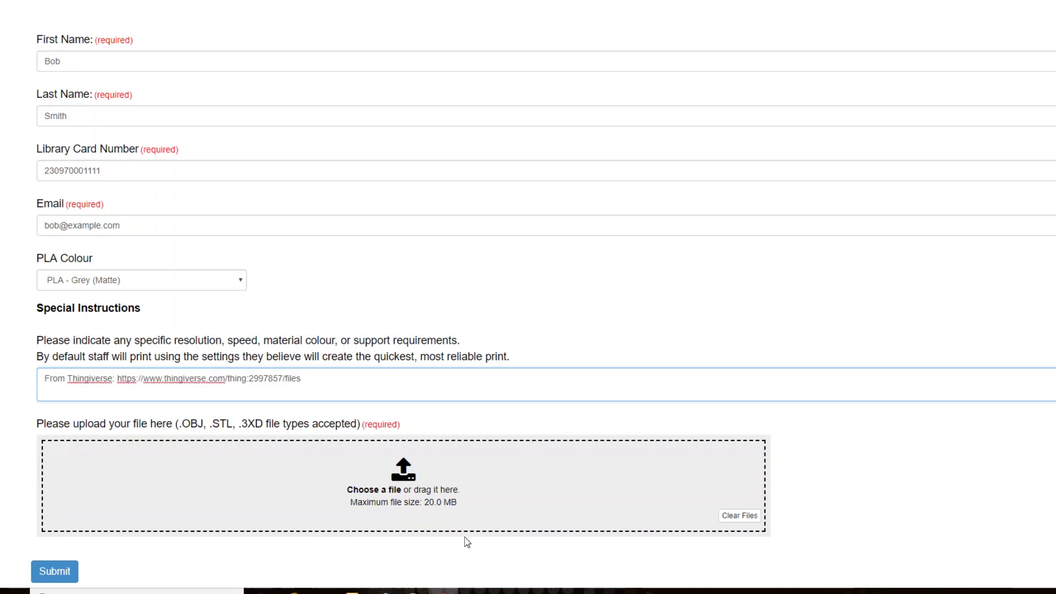
click(536, 472)
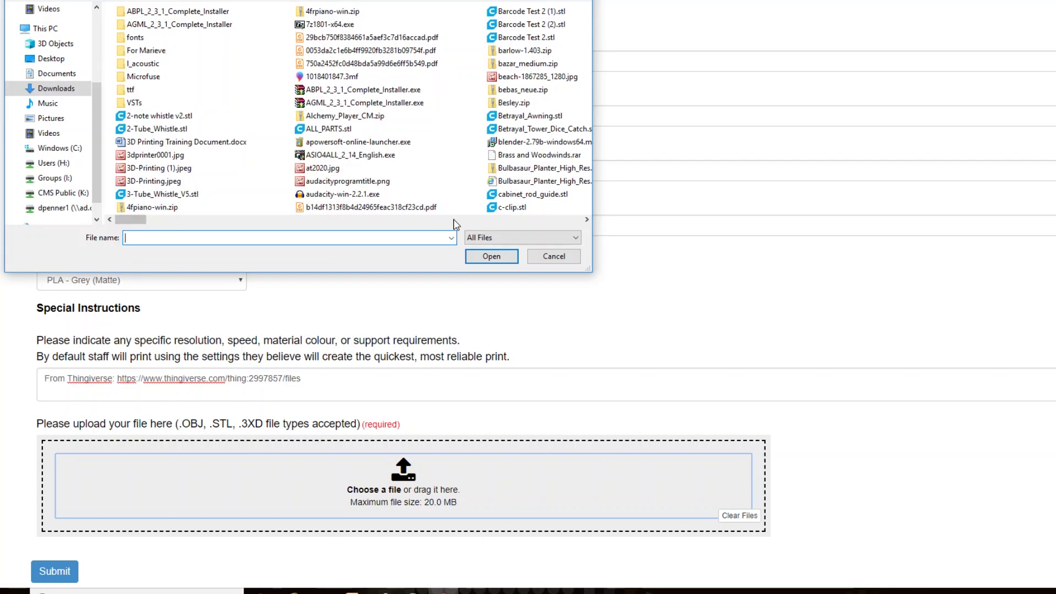
click(492, 256)
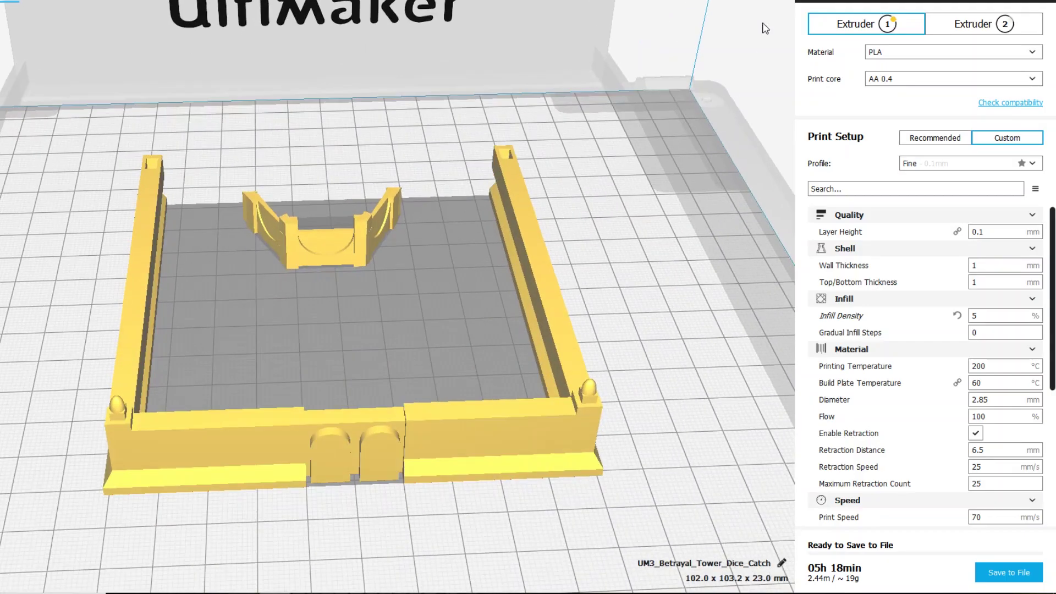
Switch Cura to Layer view, lower the layer slider, and orbit the build plate
click(763, 2)
click(735, 24)
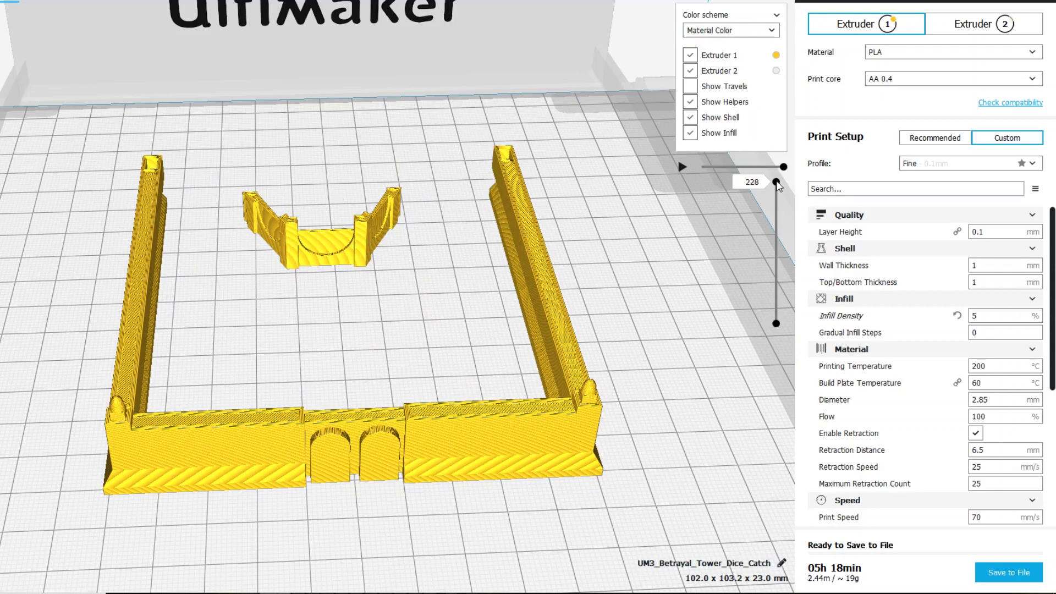
mouse_move(775, 215)
mouse_down()
mouse_move(774, 321)
mouse_move(774, 211)
mouse_up()
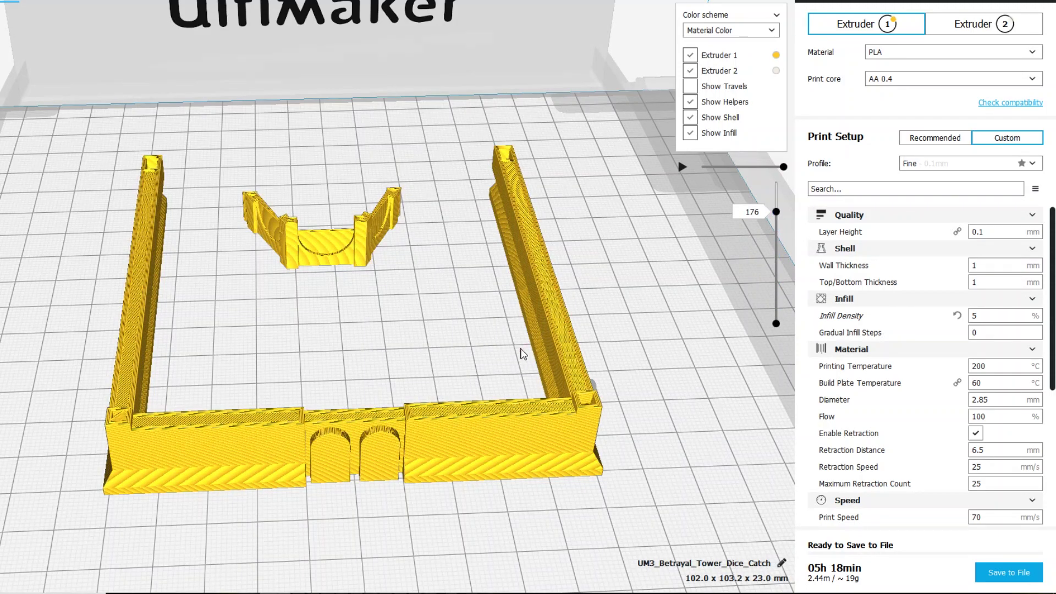
drag(522, 354, 626, 330)
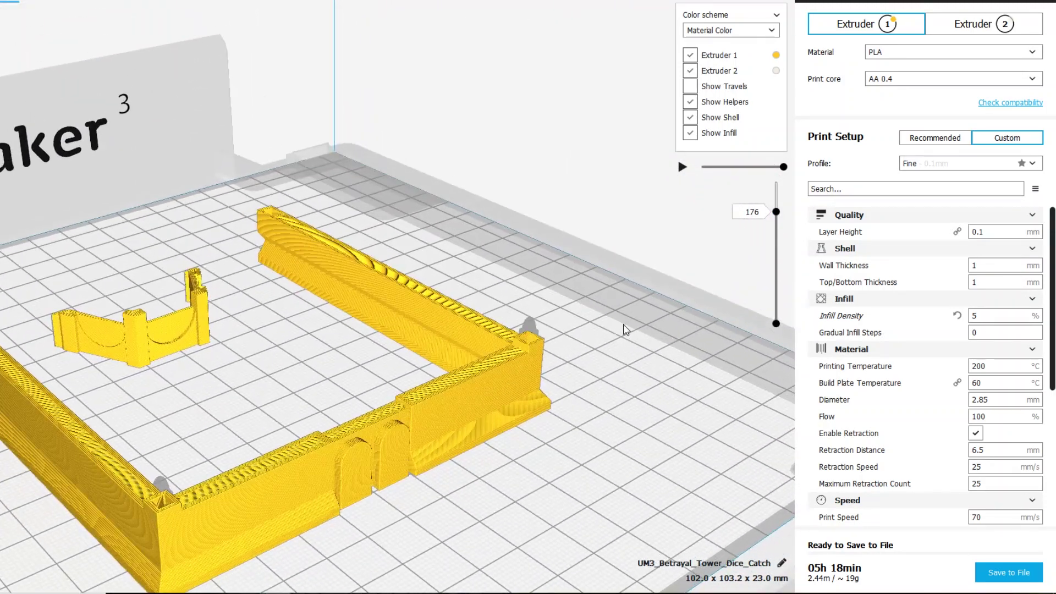